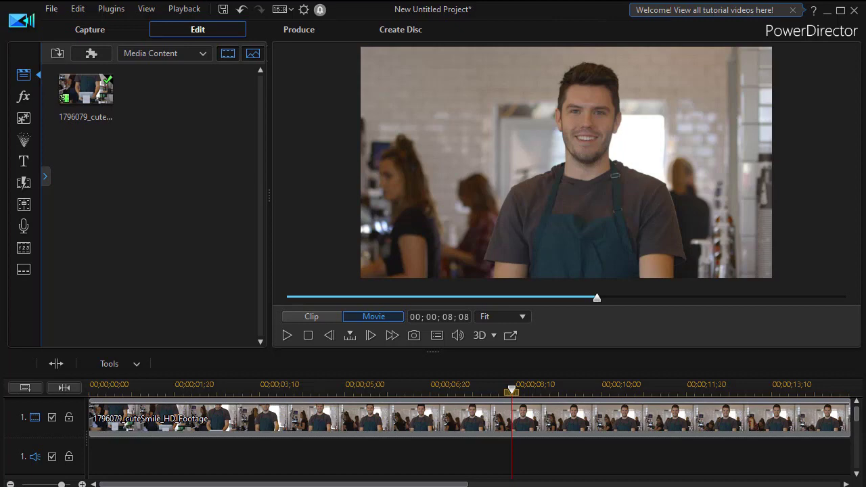
# - Select the café clip on the timeline and send it to ColorDirector from Fix/Enhance
pyautogui.click(415, 424)
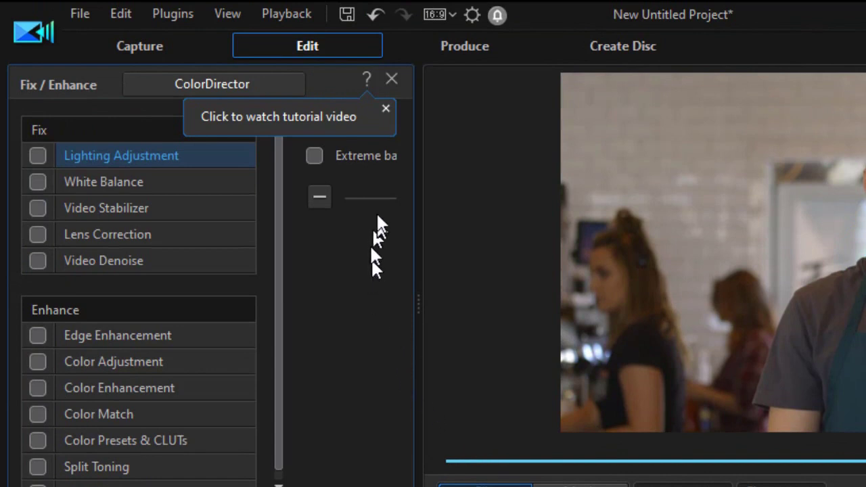
pyautogui.click(280, 86)
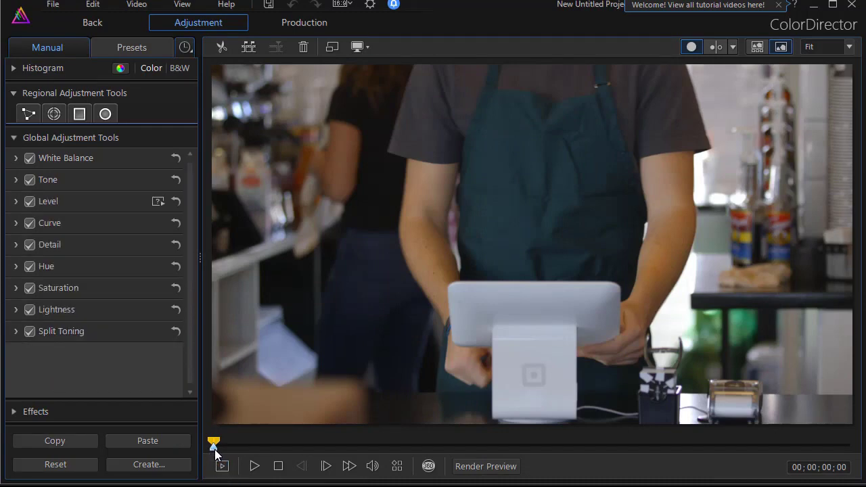
# - Scrub the preview to the shot where the barista in the apron smiles at the camera
pyautogui.moveTo(213, 450); pyautogui.dragTo(539, 472)
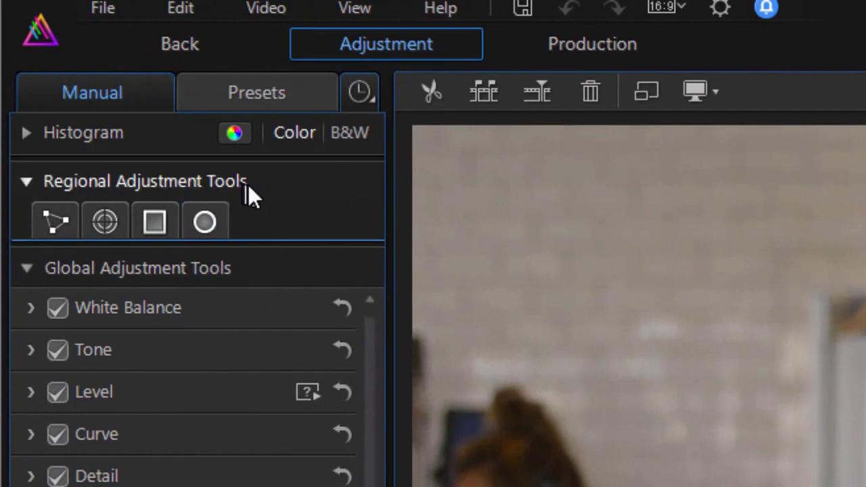
# - Choose the Motion Tracking Mask brush under Regional Adjustment Tools and set its size to 21.1
pyautogui.click(27, 185)
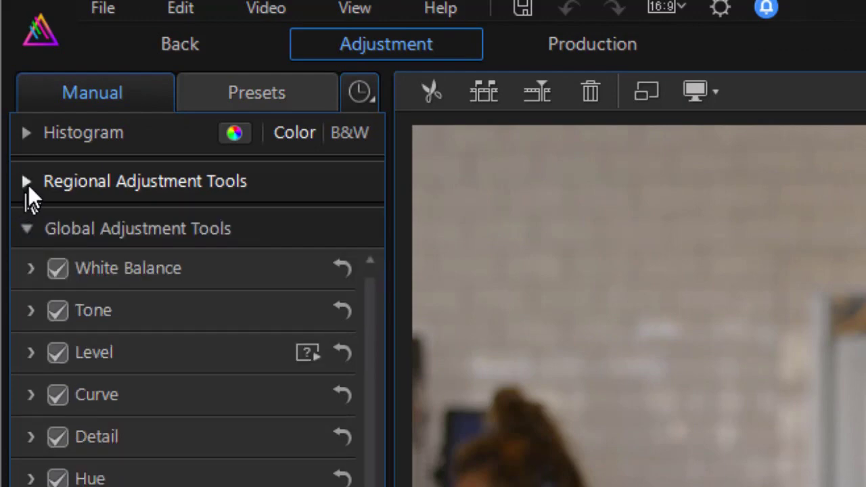
pyautogui.click(26, 187)
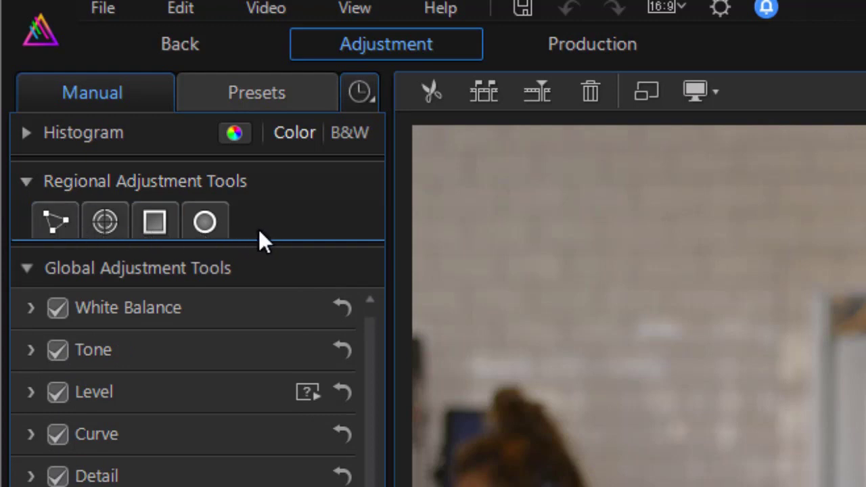
pyautogui.click(109, 231)
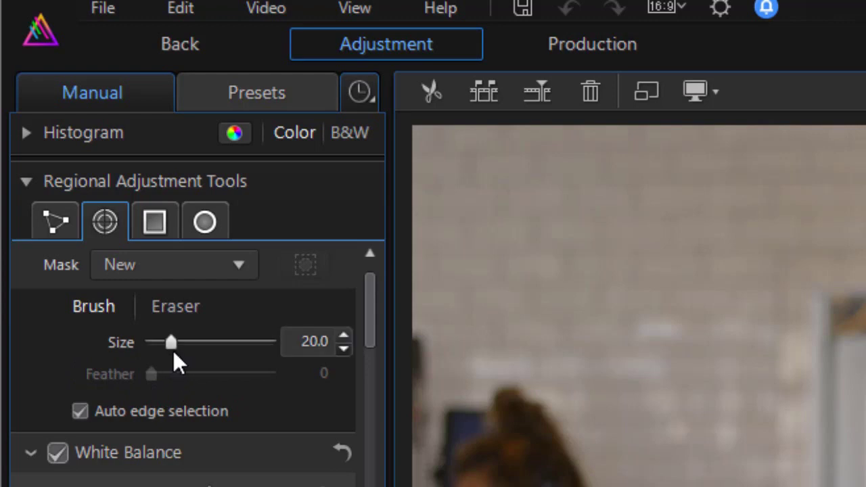
pyautogui.moveTo(172, 350)
pyautogui.mouseDown()
pyautogui.moveTo(208, 361)
pyautogui.moveTo(174, 356)
pyautogui.mouseUp()
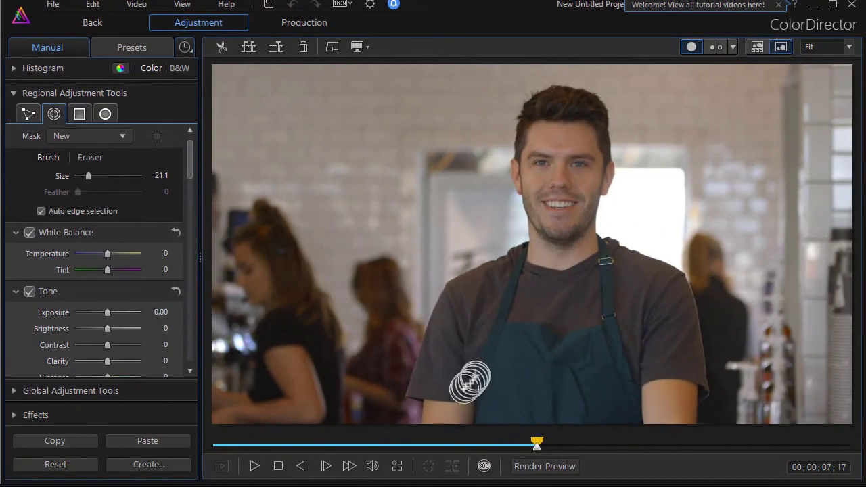
# - Brush the mask over the man's arm, shirt and sleeve
pyautogui.moveTo(438, 425)
pyautogui.mouseDown()
pyautogui.moveTo(427, 386)
pyautogui.moveTo(444, 345)
pyautogui.moveTo(440, 311)
pyautogui.moveTo(519, 280)
pyautogui.moveTo(557, 248)
pyautogui.moveTo(535, 164)
pyautogui.moveTo(543, 110)
pyautogui.moveTo(563, 247)
pyautogui.moveTo(587, 255)
pyautogui.moveTo(579, 274)
pyautogui.moveTo(513, 309)
pyautogui.moveTo(488, 359)
pyautogui.moveTo(482, 406)
pyautogui.moveTo(470, 404)
pyautogui.moveTo(622, 415)
pyautogui.moveTo(612, 363)
pyautogui.mouseUp()
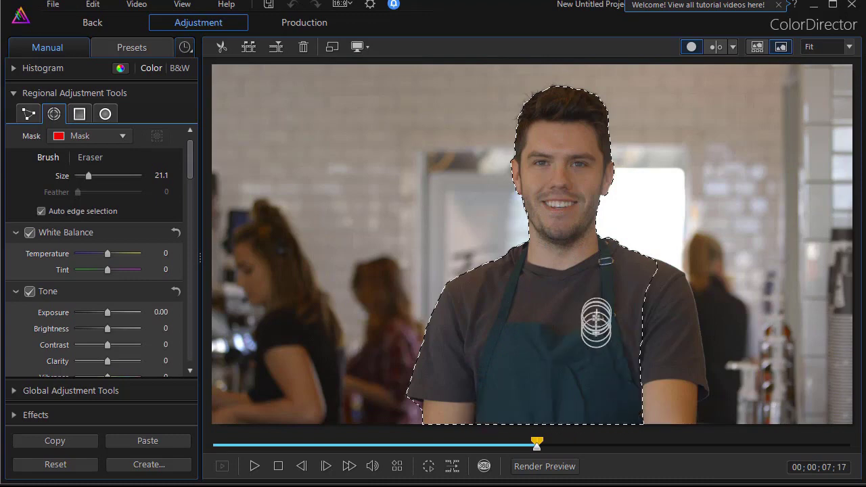
pyautogui.moveTo(596, 324)
pyautogui.mouseDown()
pyautogui.moveTo(628, 290)
pyautogui.moveTo(648, 291)
pyautogui.moveTo(662, 347)
pyautogui.moveTo(652, 358)
pyautogui.moveTo(650, 404)
pyautogui.moveTo(671, 383)
pyautogui.mouseUp()
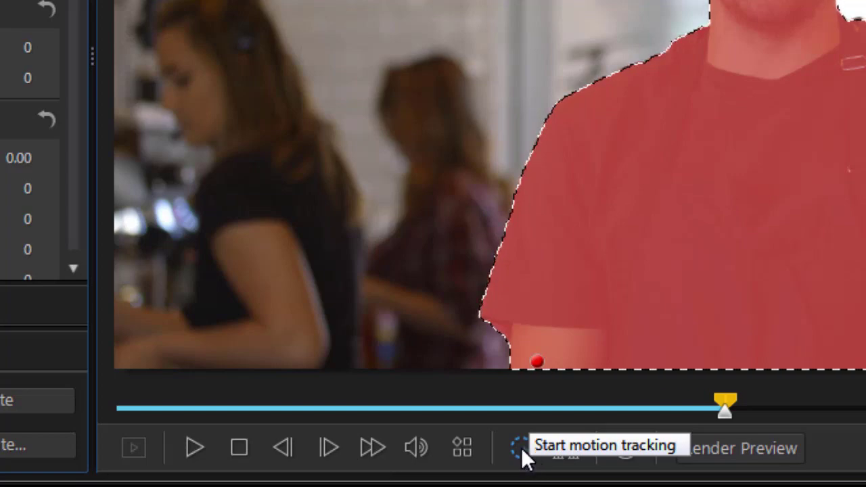
# - Run motion tracking twice, dismissing each stop message, until the mask reaches 00;00;14;26
pyautogui.click(521, 447)
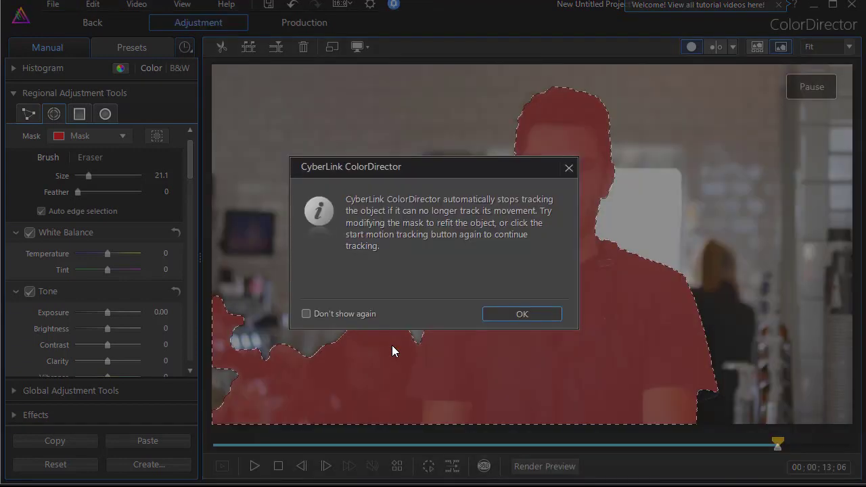
pyautogui.click(530, 316)
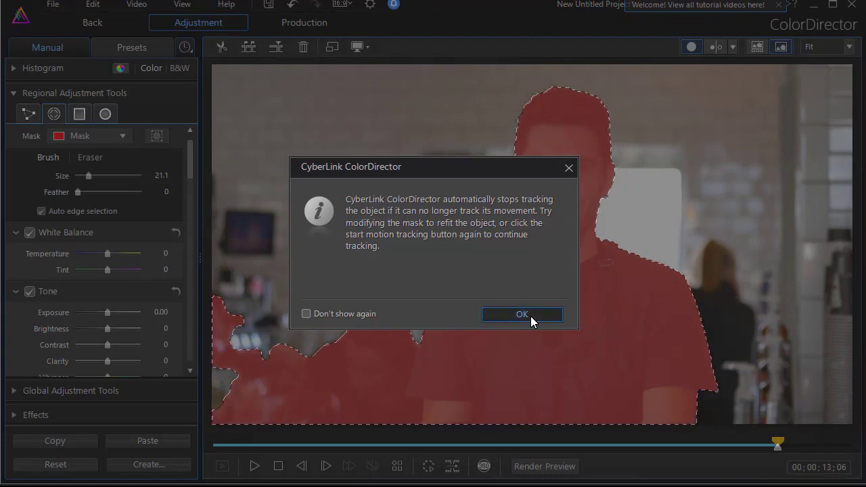
pyautogui.click(429, 468)
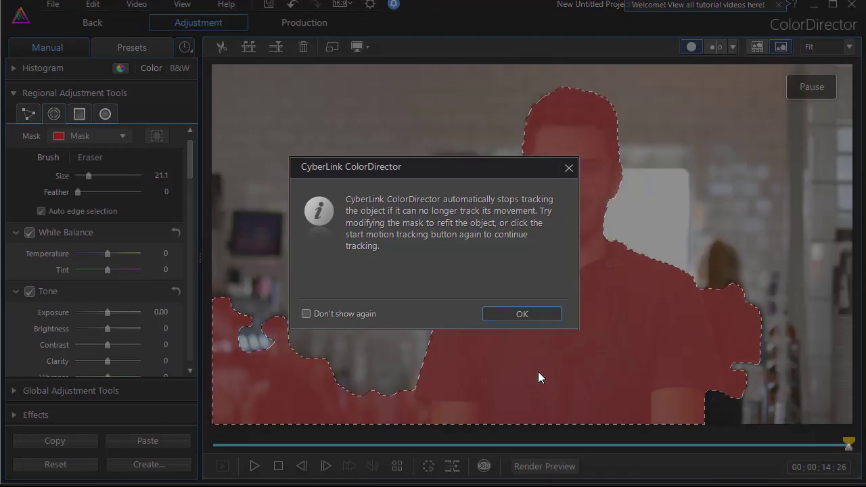
pyautogui.click(526, 316)
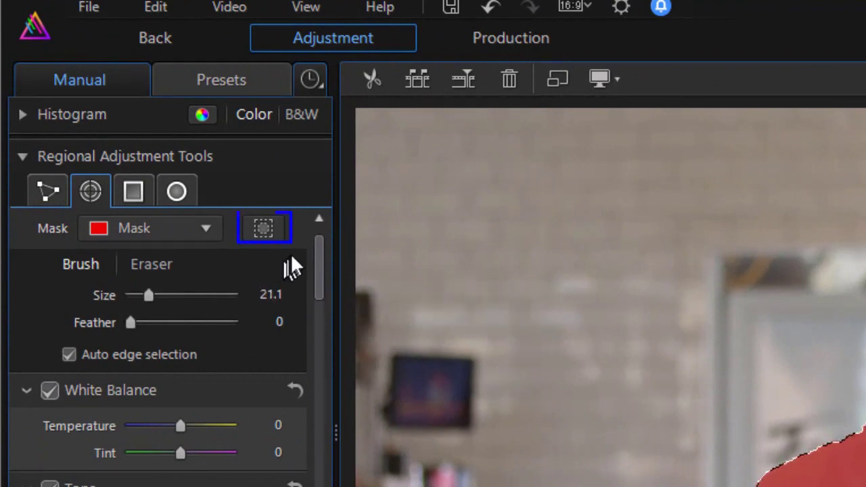
# - Invert the mask and set Red, Orange, Yellow, Green, Blue, Purple and Magenta saturation to -100
pyautogui.click(265, 226)
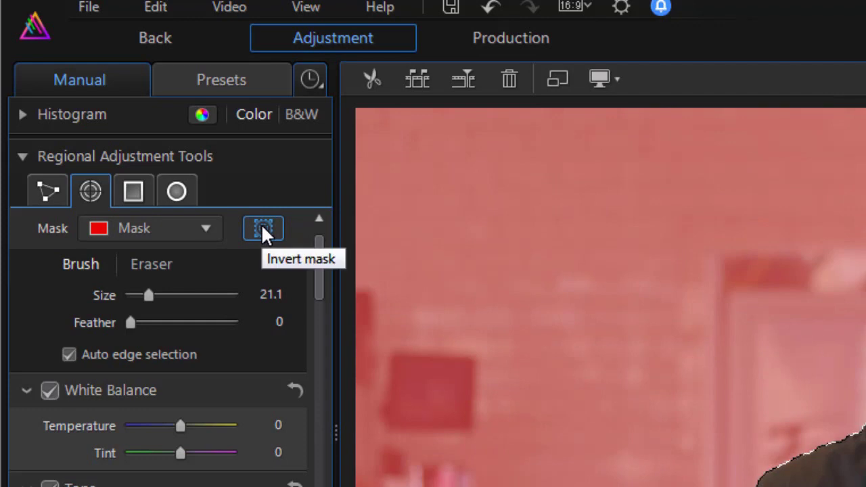
pyautogui.moveTo(316, 284); pyautogui.dragTo(314, 445)
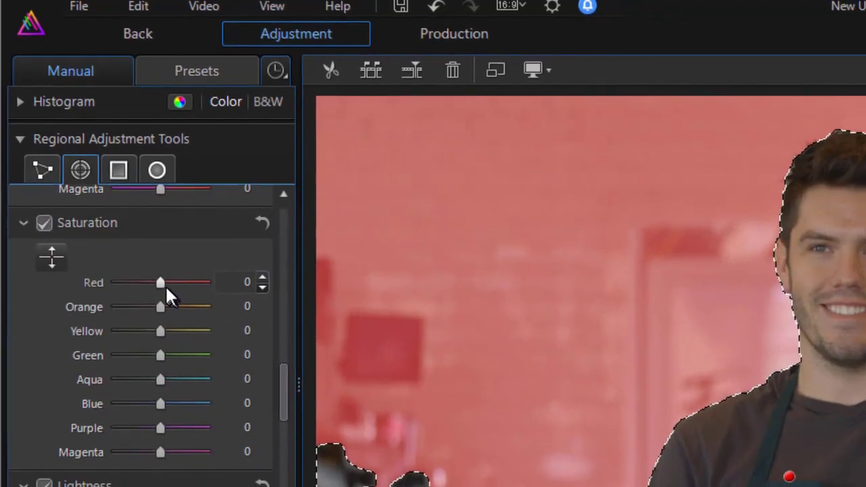
pyautogui.moveTo(176, 309); pyautogui.dragTo(98, 333)
pyautogui.moveTo(158, 306); pyautogui.dragTo(68, 309)
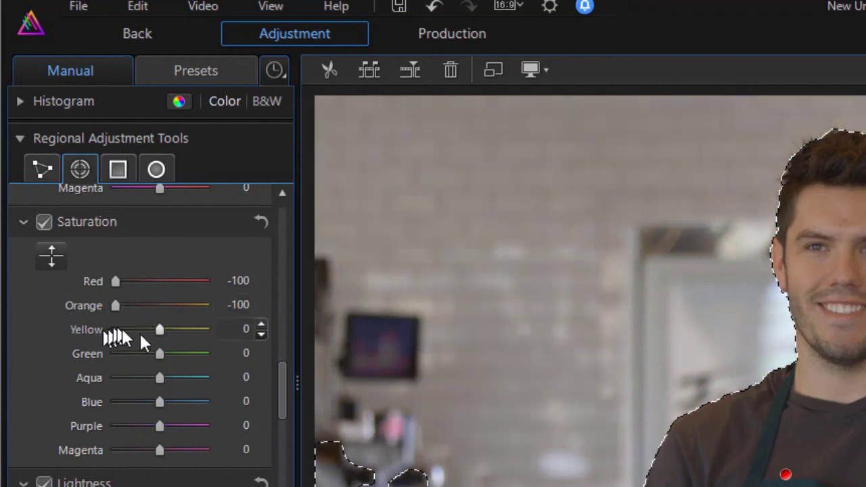
pyautogui.moveTo(160, 330); pyautogui.dragTo(95, 342)
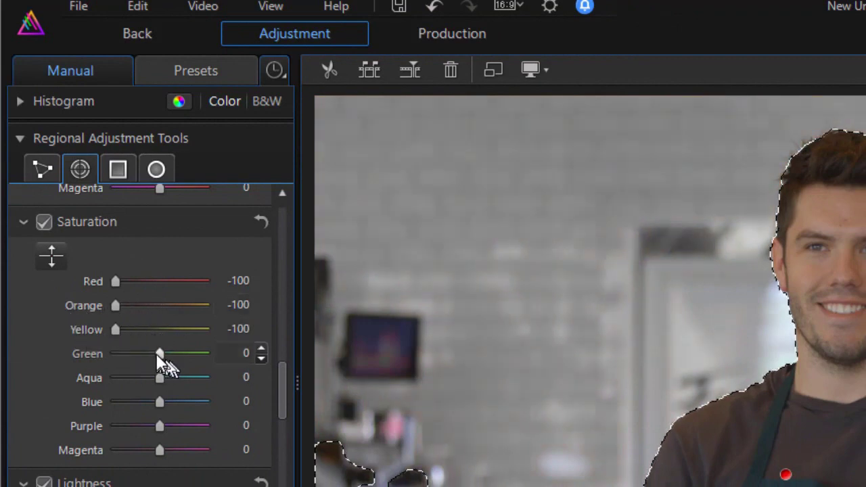
pyautogui.moveTo(156, 353); pyautogui.dragTo(106, 366)
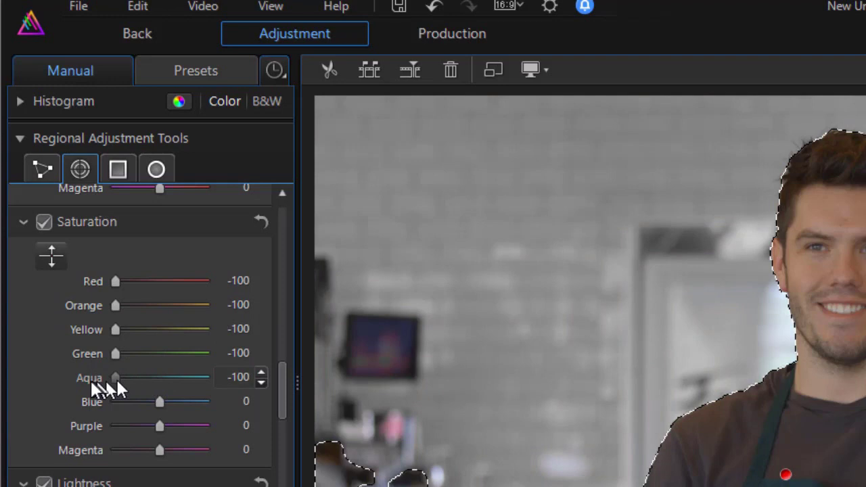
pyautogui.moveTo(160, 403); pyautogui.dragTo(104, 411)
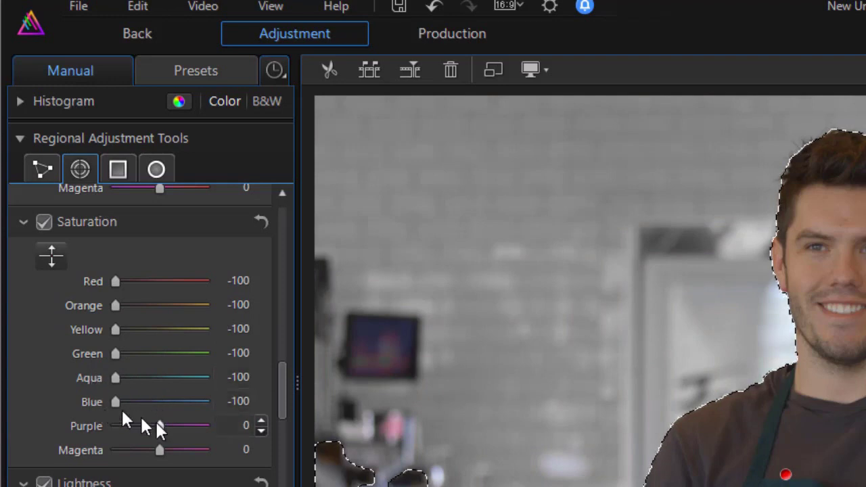
pyautogui.moveTo(161, 428); pyautogui.dragTo(58, 439)
pyautogui.moveTo(160, 450); pyautogui.dragTo(101, 452)
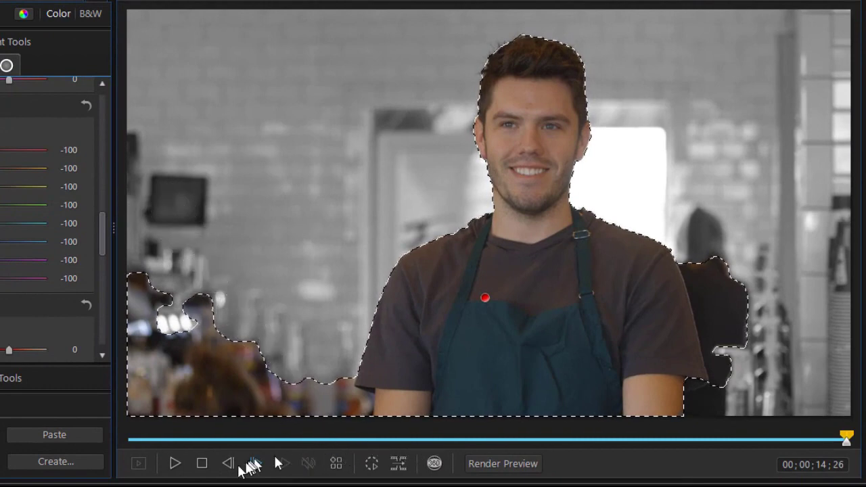
# - Replay the clip from the start to review the grey background, then jump to about 10 seconds
pyautogui.click(202, 465)
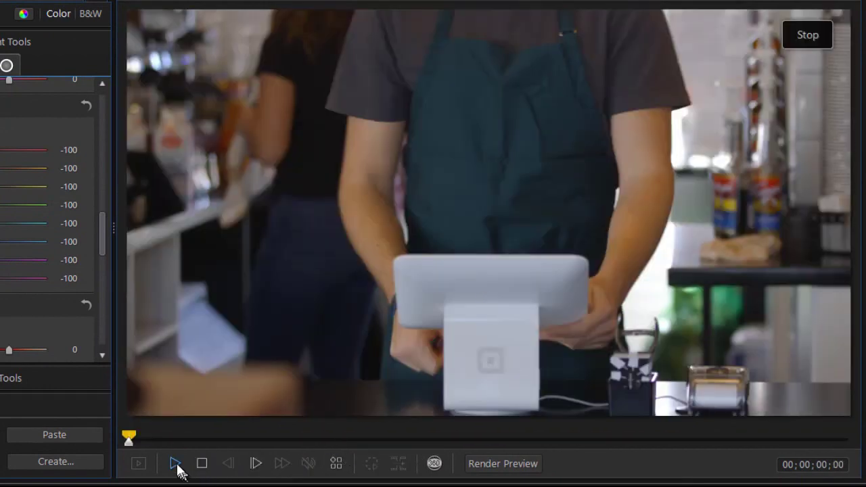
pyautogui.click(176, 464)
pyautogui.click(659, 439)
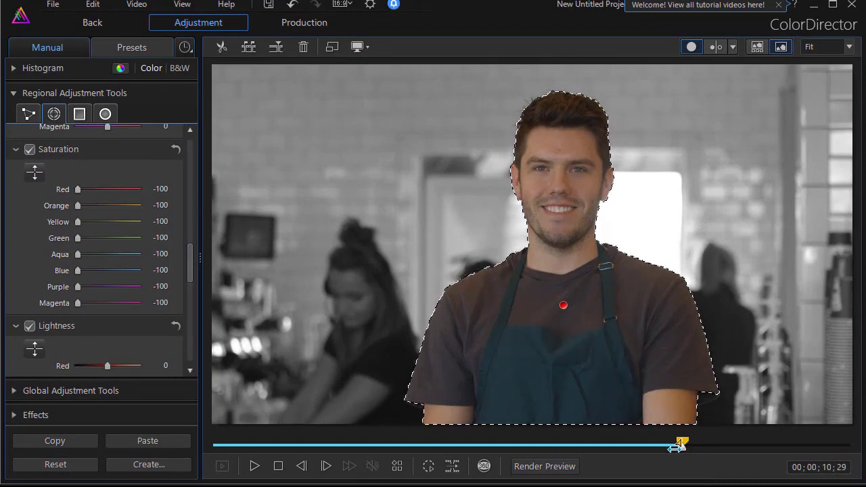
# - Move the playhead to frame 00;00;11;24
pyautogui.moveTo(683, 443); pyautogui.dragTo(718, 443)
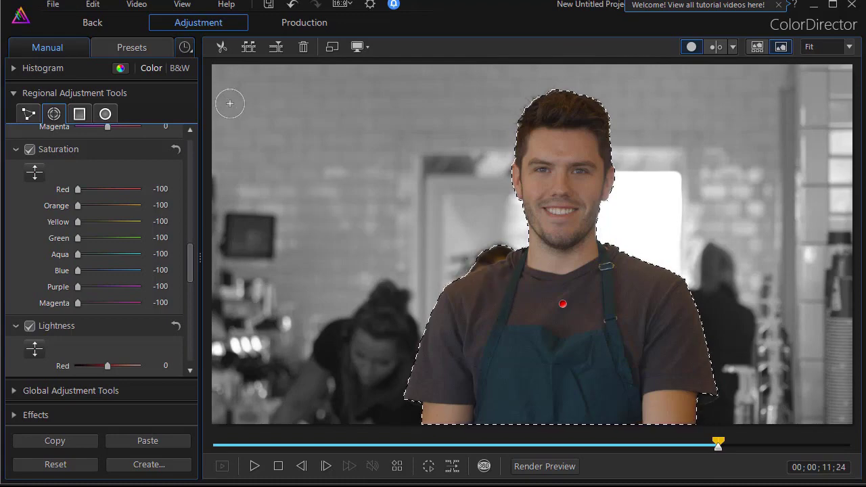
# - Show the adjustment keyframes, scrub the ruler around 11;23, and scroll up to the Mask brush settings
pyautogui.click(187, 50)
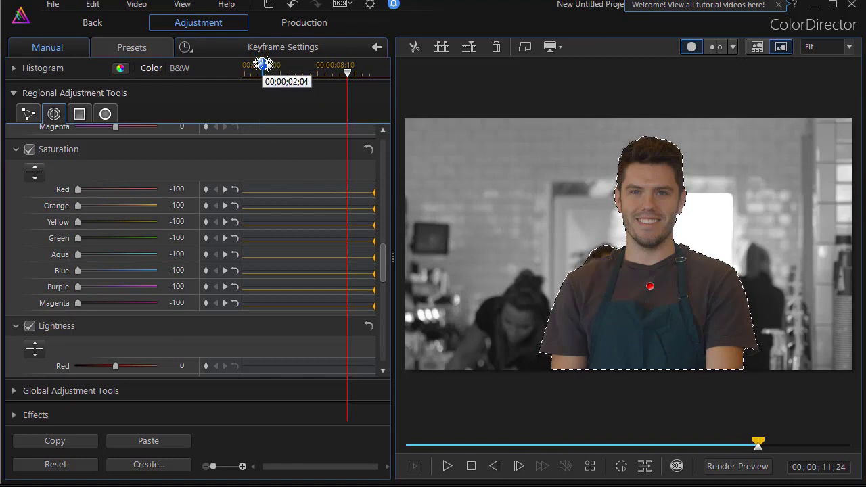
pyautogui.moveTo(235, 68); pyautogui.dragTo(412, 80)
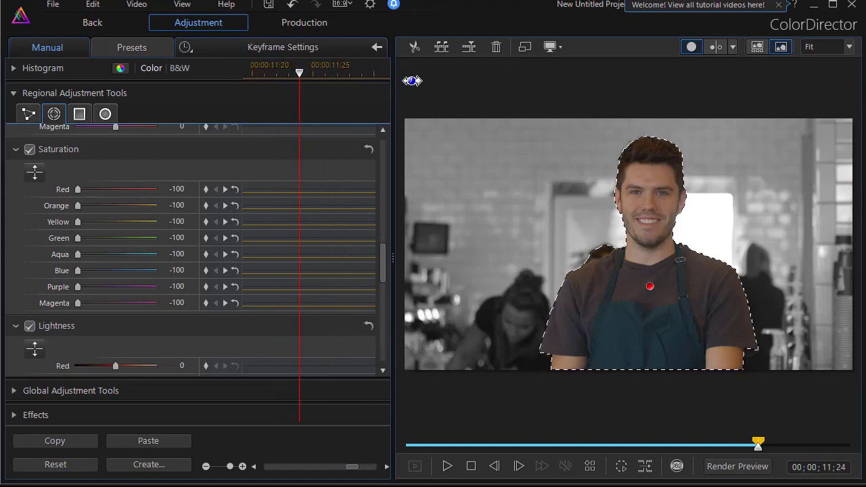
pyautogui.moveTo(270, 67); pyautogui.dragTo(300, 73)
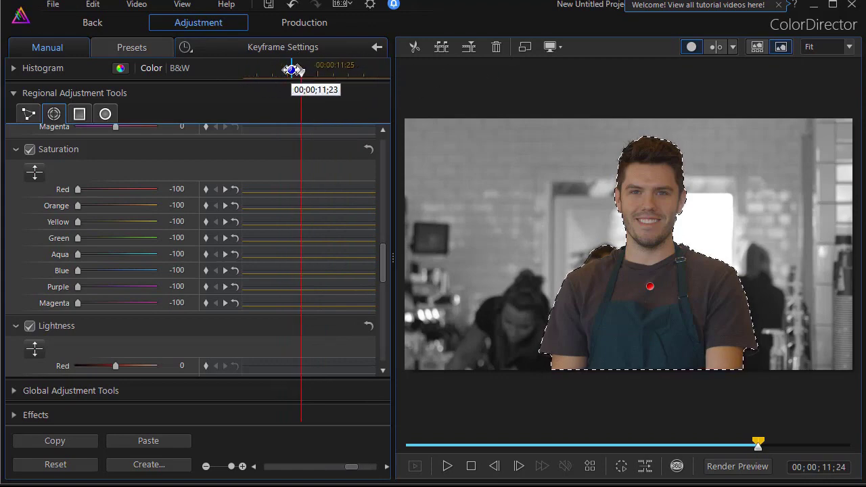
pyautogui.moveTo(381, 262); pyautogui.dragTo(374, 101)
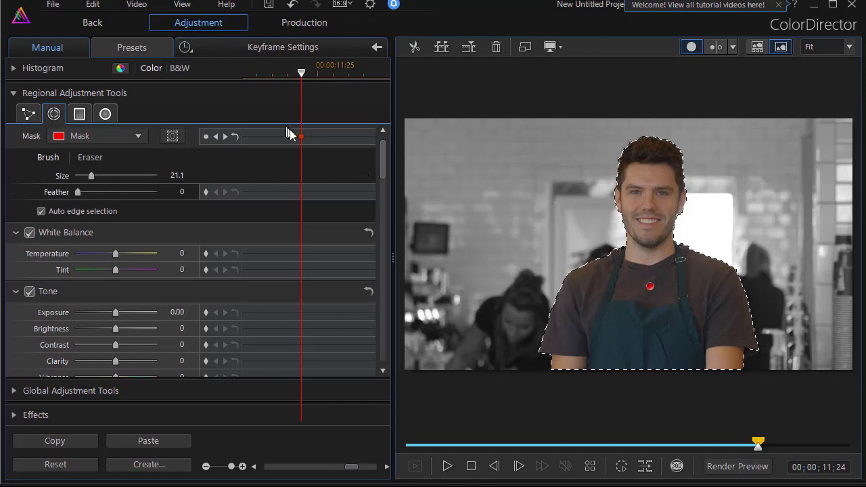
# - Step the keyframe playhead back through 11;23, 11;22 and 11;21, adding a mask keyframe at each
pyautogui.moveTo(301, 72); pyautogui.dragTo(286, 74)
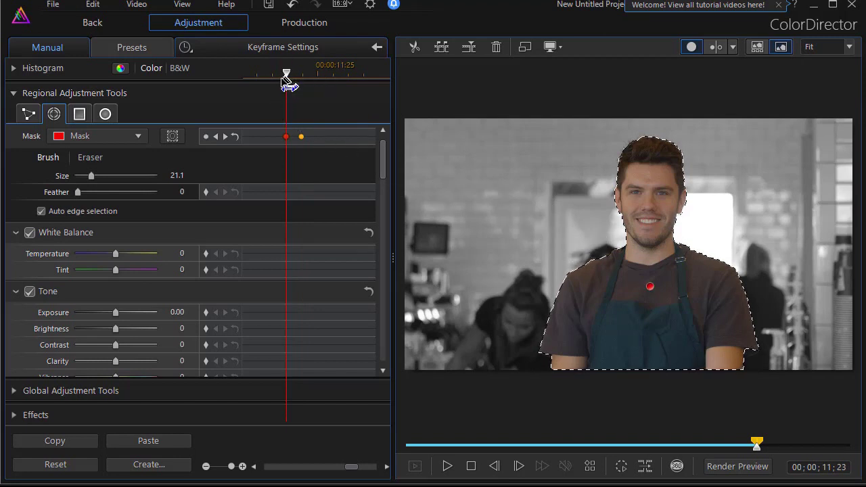
pyautogui.moveTo(287, 78); pyautogui.dragTo(272, 80)
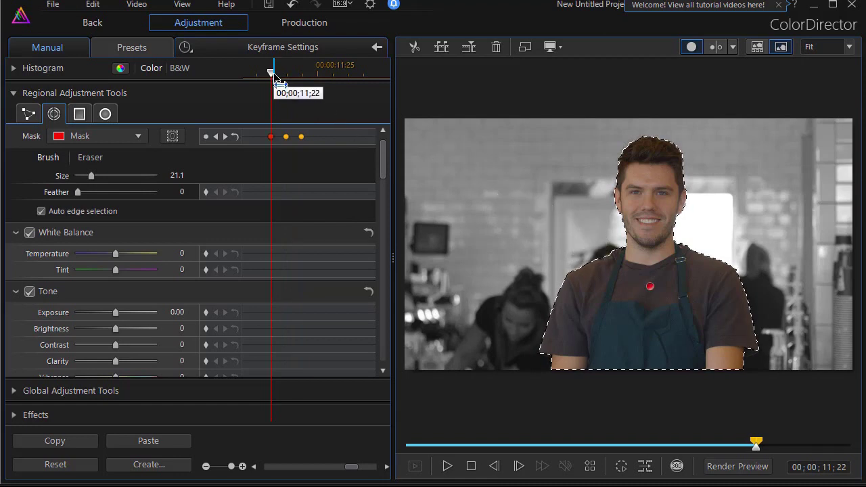
pyautogui.moveTo(274, 76); pyautogui.dragTo(256, 76)
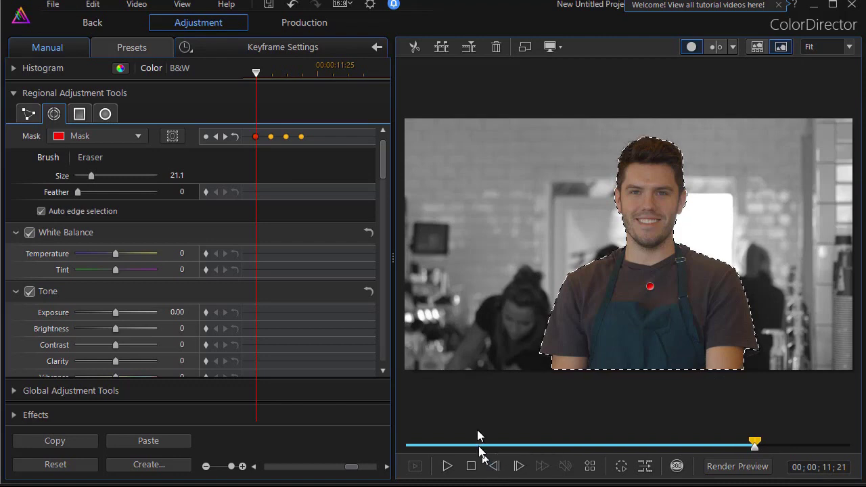
# - Go back to frame 11;18 and brush-mask the man on frames 11;18, 11;19 and 11;20
pyautogui.press(',')
pyautogui.press(',')
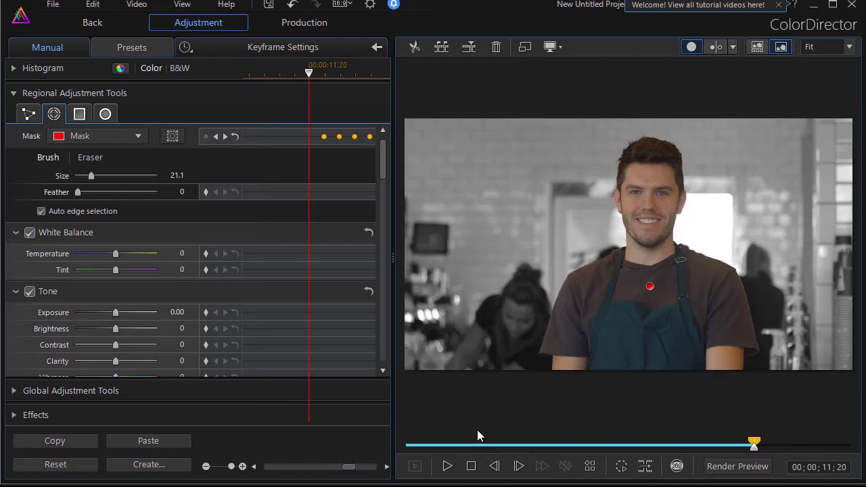
pyautogui.press(',')
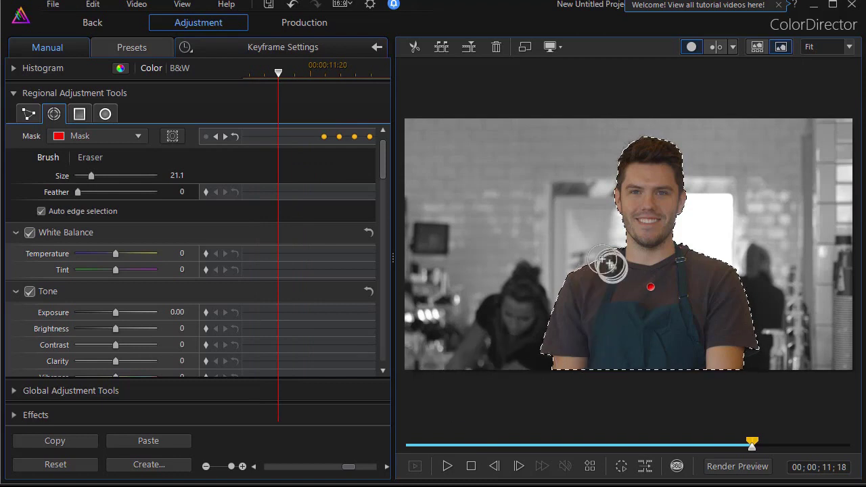
pyautogui.click(602, 231)
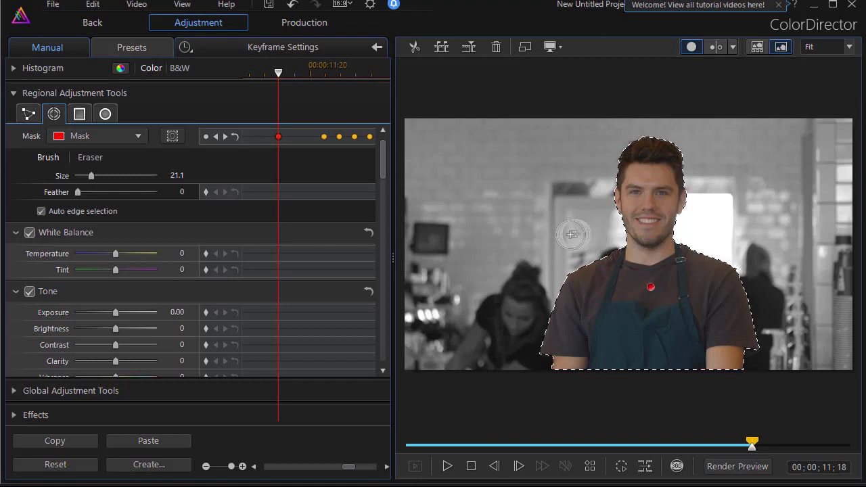
pyautogui.press('.')
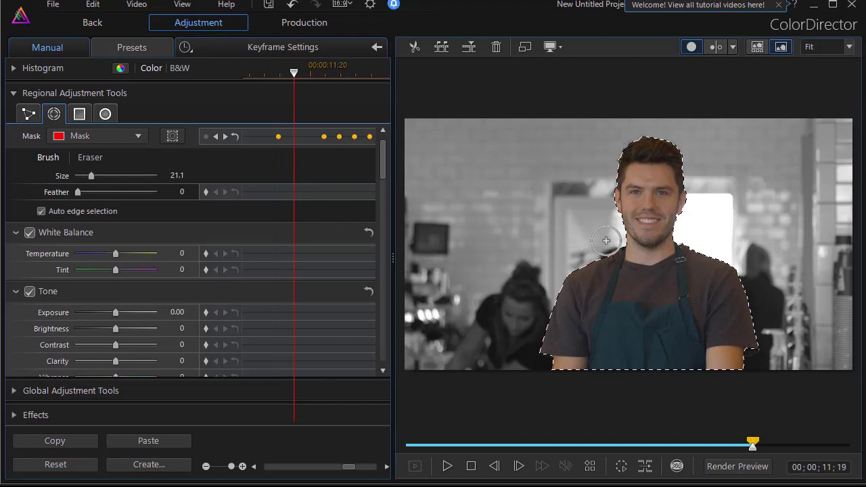
pyautogui.click(607, 240)
pyautogui.press('.')
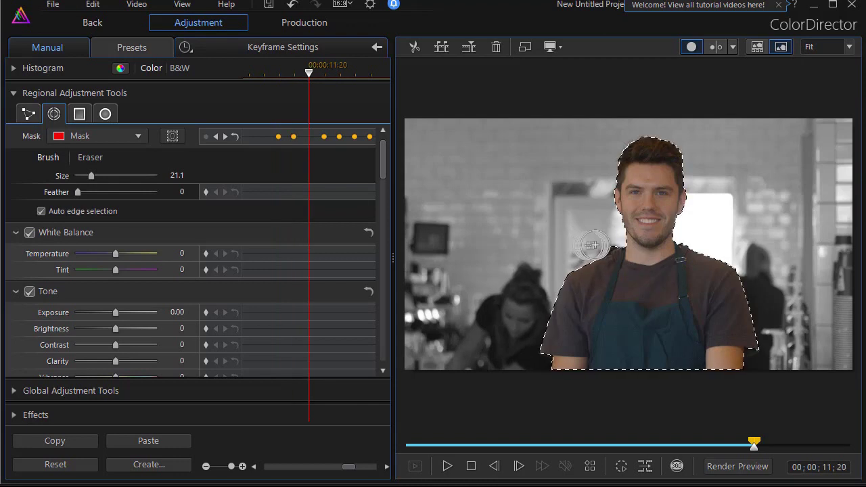
pyautogui.click(581, 239)
# - Brush-mask the man on frames 11;25 through 11;28
pyautogui.press('.')
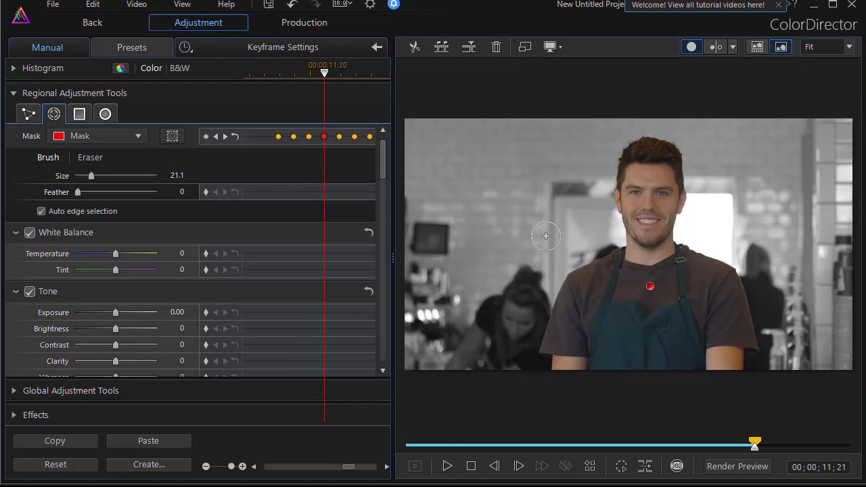
pyautogui.press('.')
pyautogui.press('.')
pyautogui.press('.')
pyautogui.press('.')
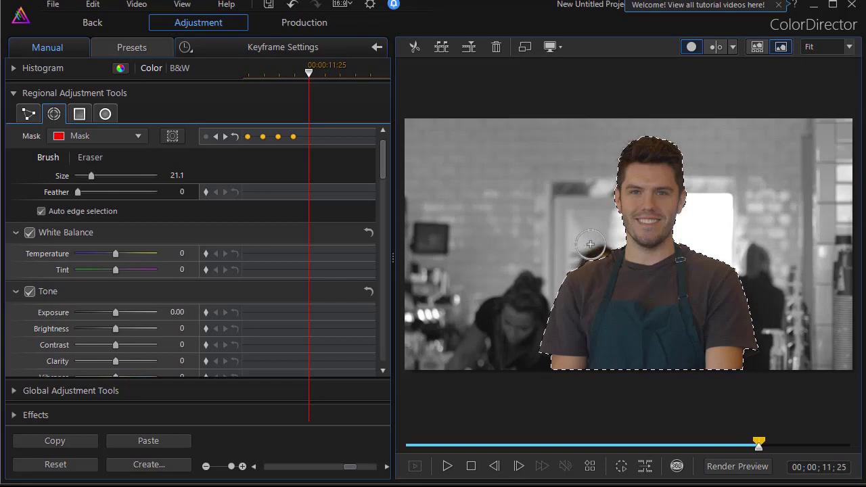
pyautogui.click(575, 238)
pyautogui.press('.')
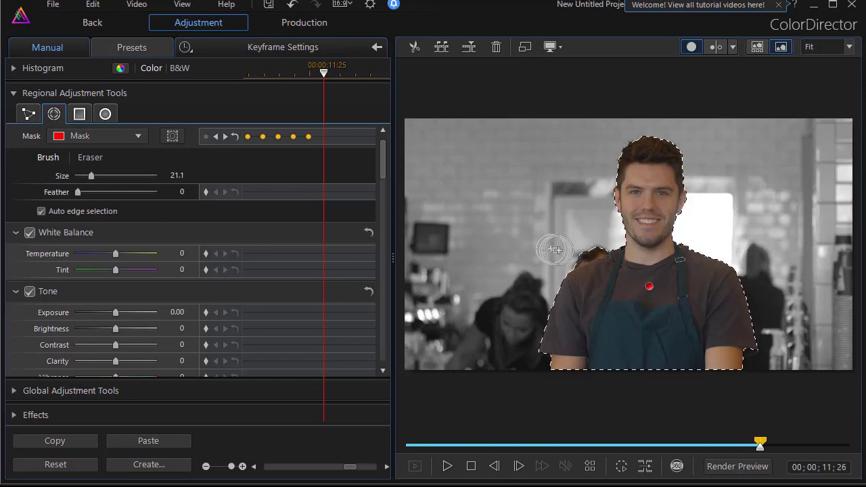
pyautogui.click(595, 242)
pyautogui.press('.')
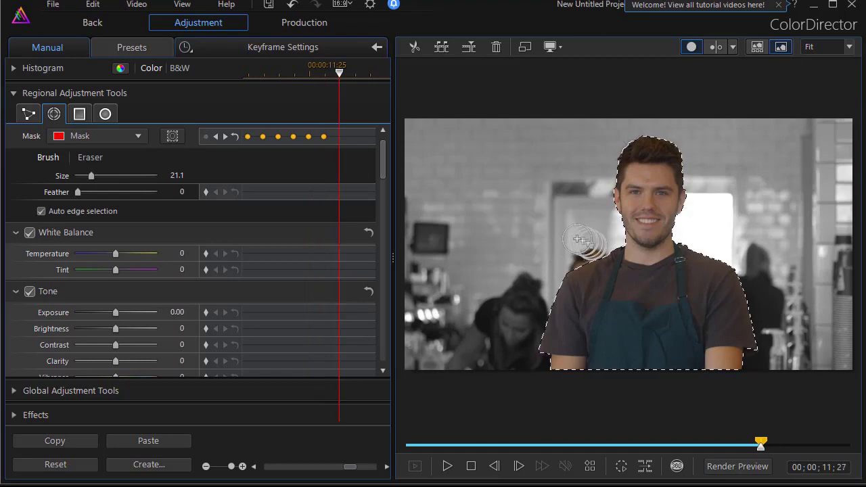
pyautogui.click(579, 239)
pyautogui.press('.')
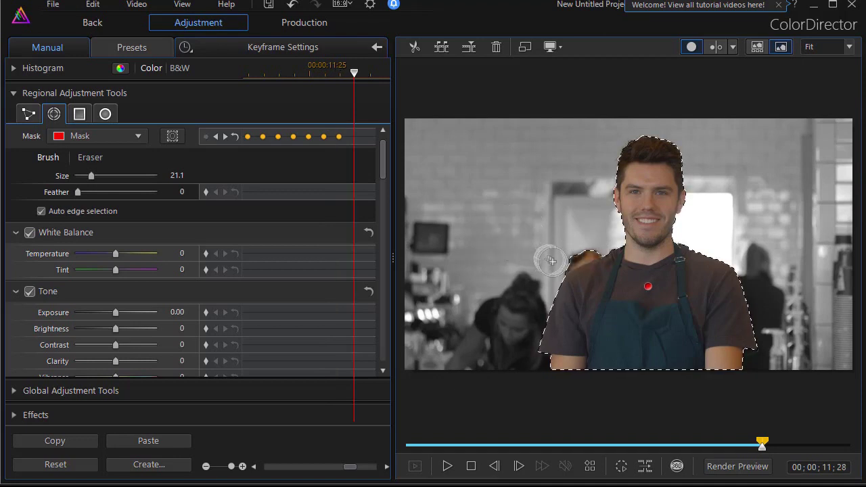
pyautogui.click(592, 244)
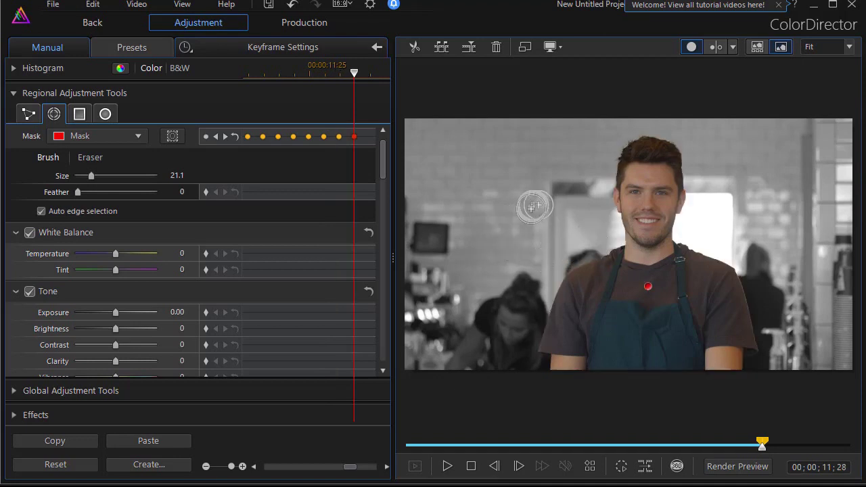
# - Mask the man including his left shoulder on frames 11;29, 12;00 and 12;01
pyautogui.press('.')
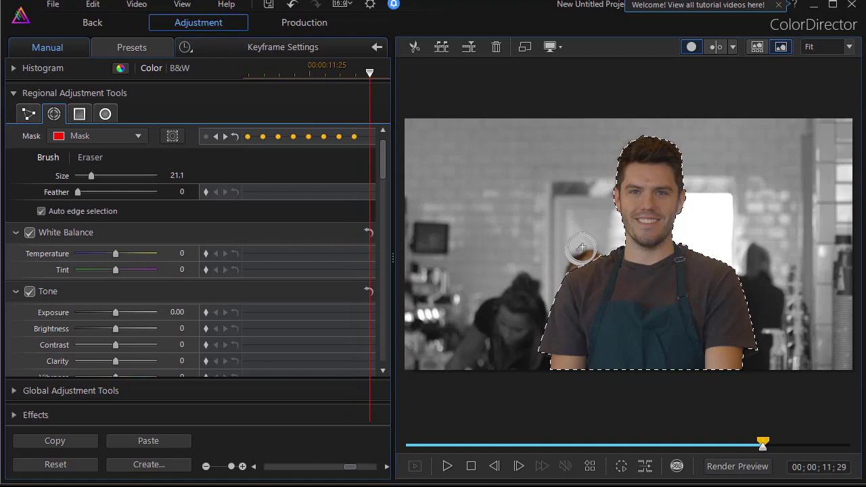
pyautogui.click(549, 268)
pyautogui.press('.')
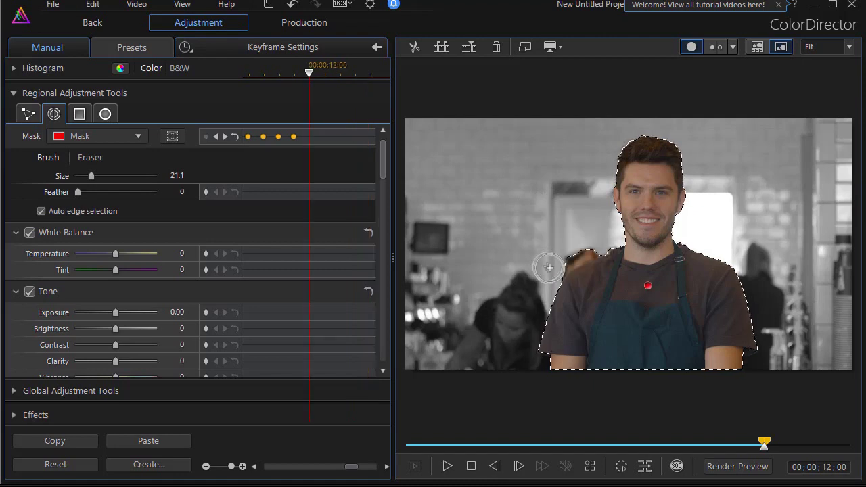
pyautogui.click(580, 240)
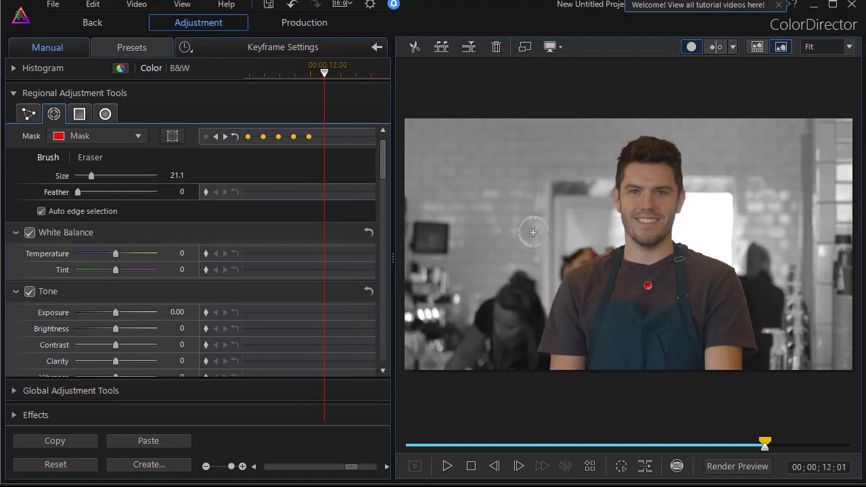
pyautogui.press('.')
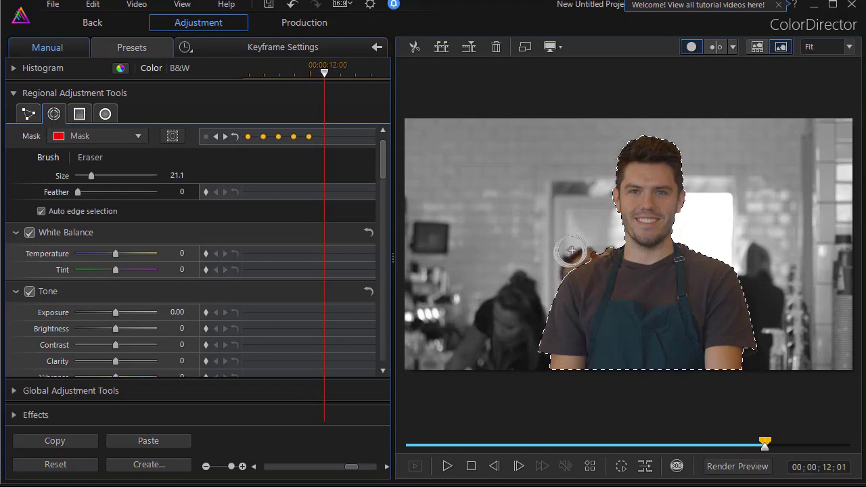
pyautogui.click(572, 241)
# - At frame 12;03, refine the mask edge along his left shoulder, then close ColorDirector
pyautogui.press('.')
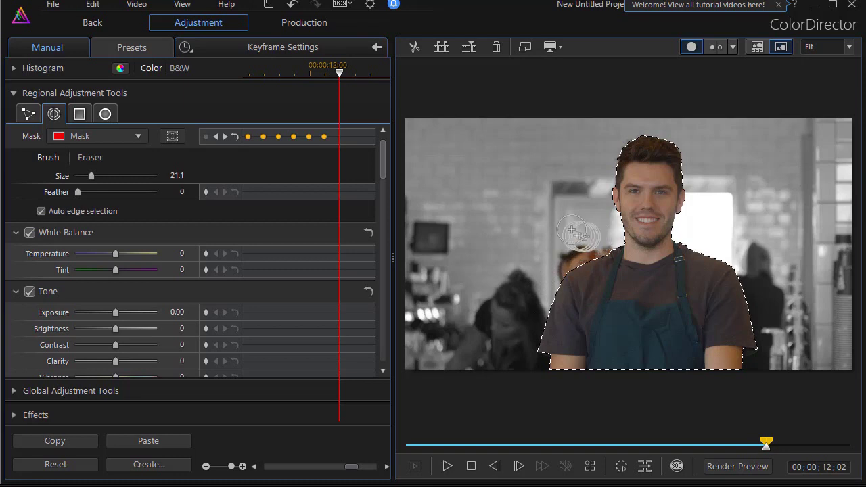
pyautogui.press('.')
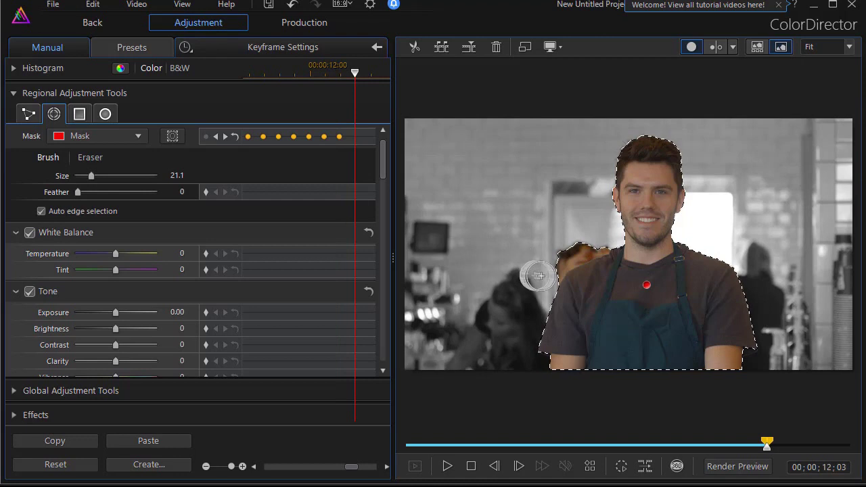
pyautogui.moveTo(547, 274); pyautogui.dragTo(587, 247)
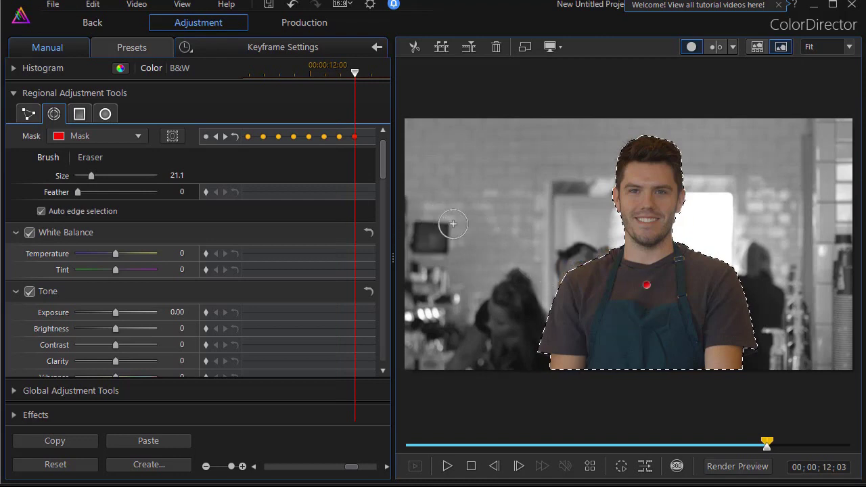
pyautogui.click(640, 291)
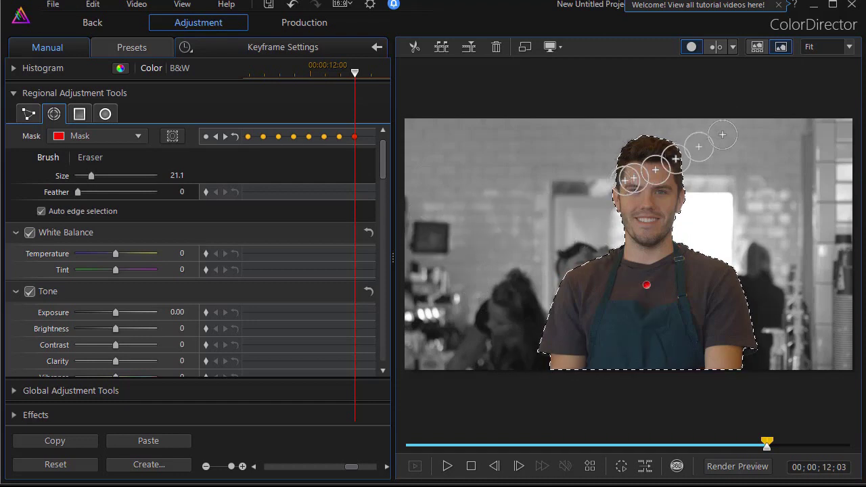
pyautogui.click(851, 5)
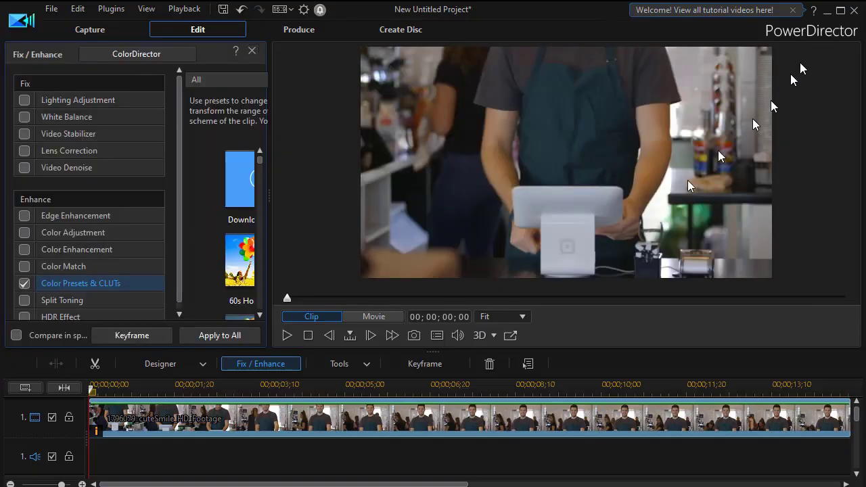
# - Close the Fix/Enhance panel, switch the preview to Movie mode and play the whole movie
pyautogui.click(252, 51)
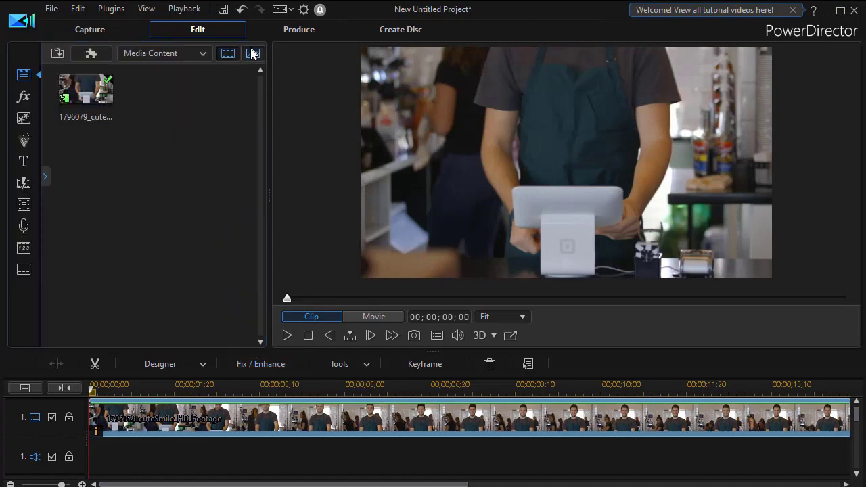
pyautogui.click(367, 321)
pyautogui.click(291, 336)
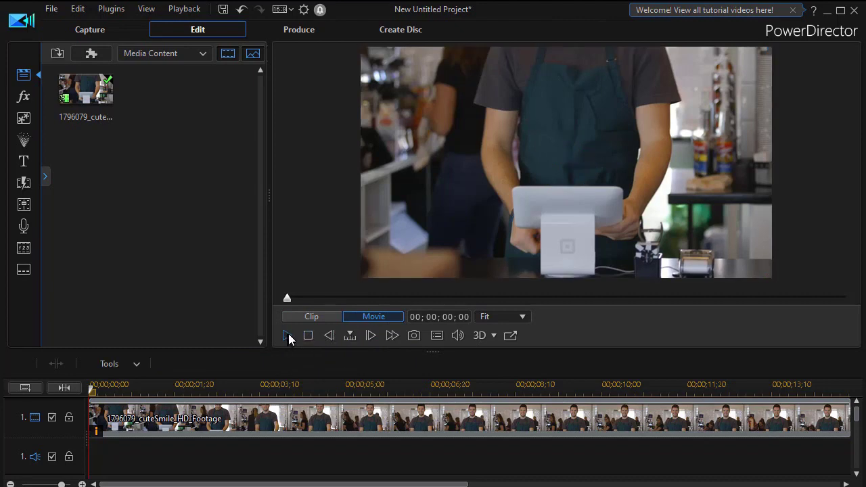